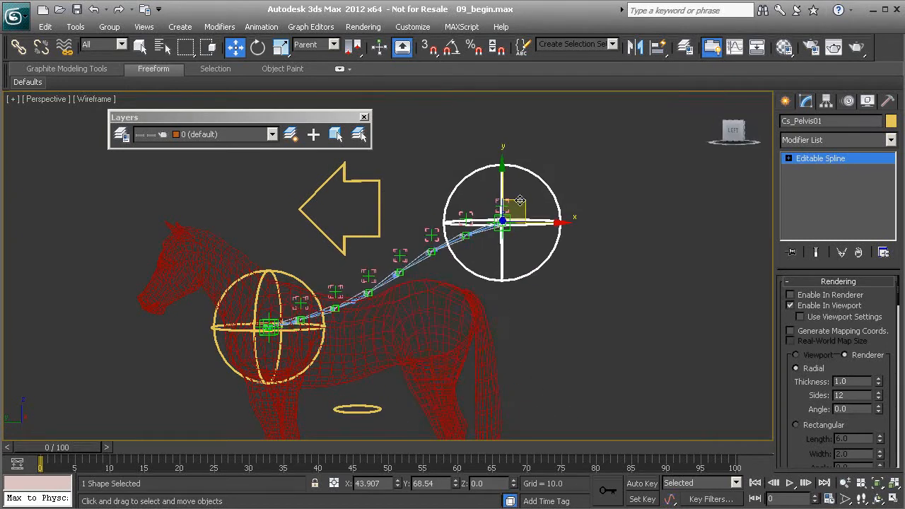
# Clone the Spl_Vertebrae01 spline as an independent copy named mShp_Vertebrae01.
pyautogui.rightClick(522, 206)
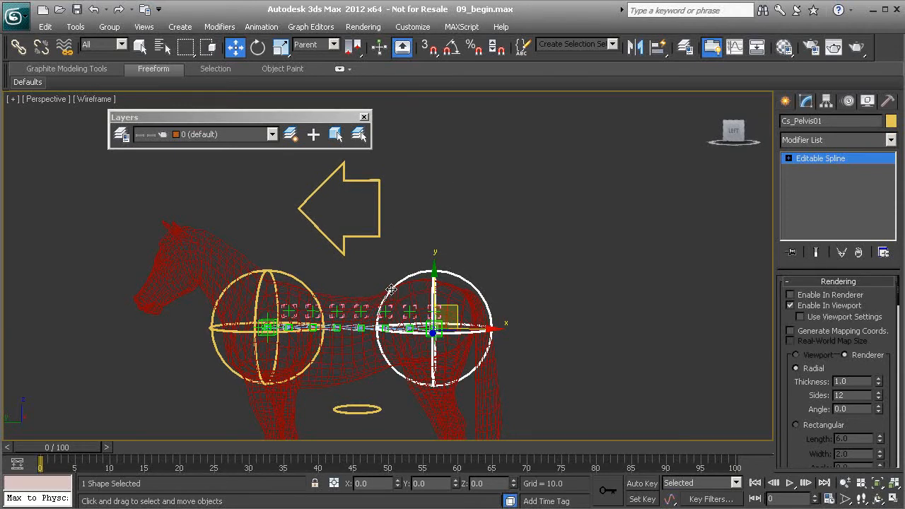
pyautogui.scroll(5, 355, 271)
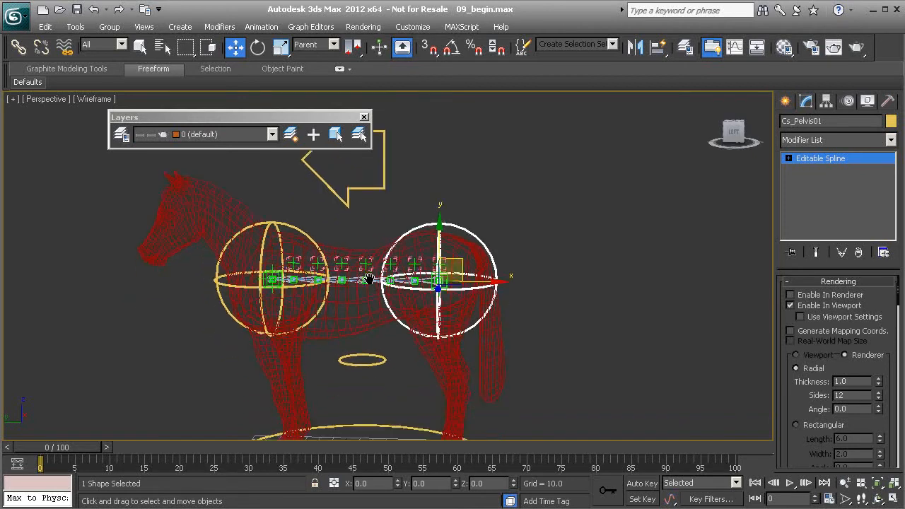
pyautogui.scroll(4, 368, 311)
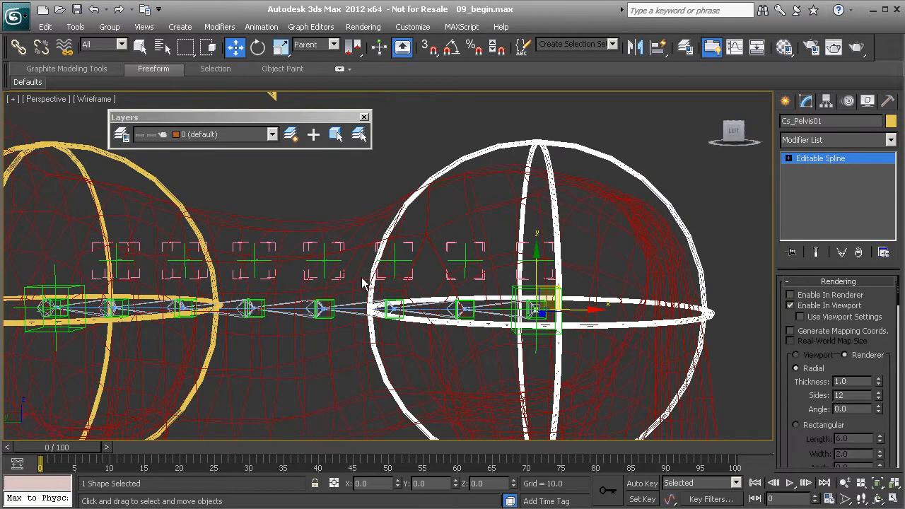
pyautogui.click(353, 308)
pyautogui.click(354, 308)
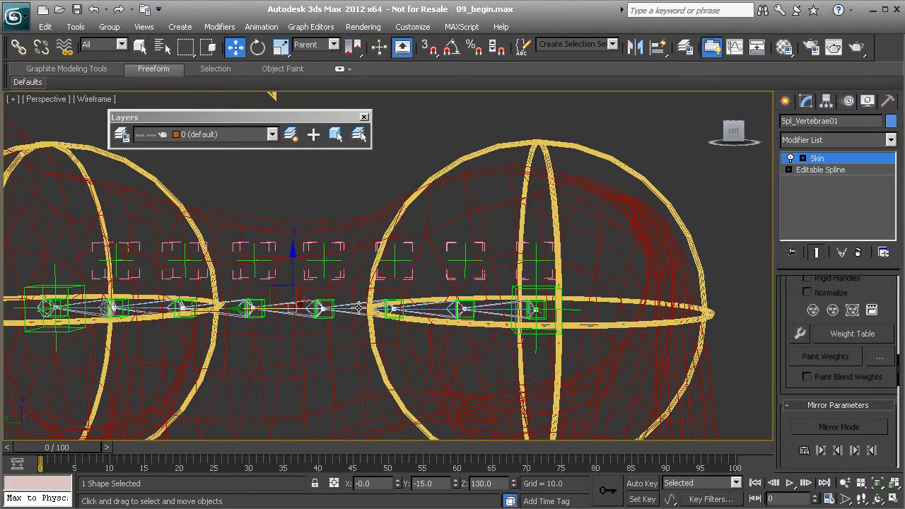
pyautogui.scroll(-5, 354, 308)
pyautogui.moveTo(402, 315); pyautogui.dragTo(445, 321, button='middle')
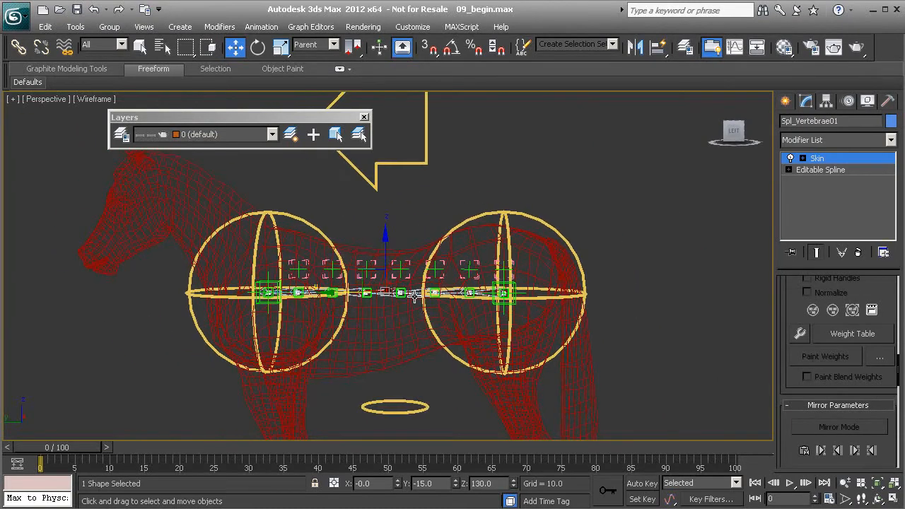
pyautogui.hotkey('ctrl', 'v')
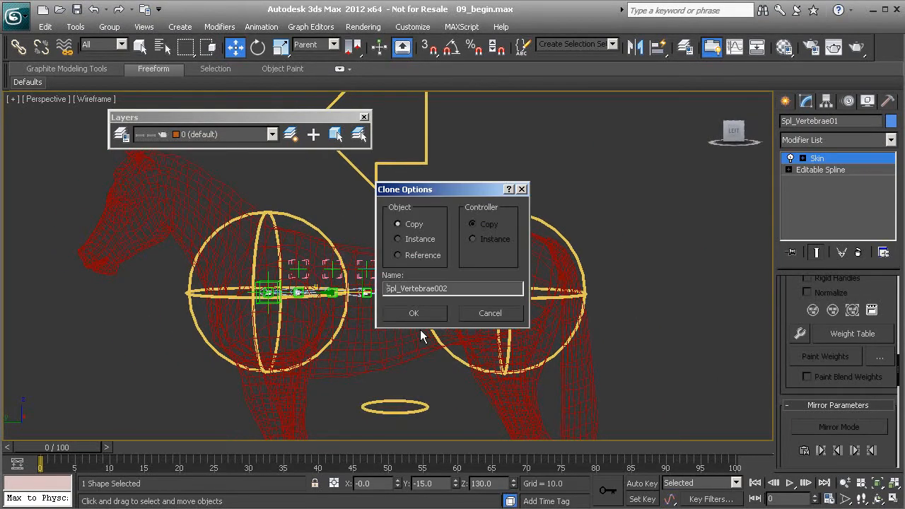
pyautogui.moveTo(397, 287); pyautogui.dragTo(382, 296)
pyautogui.write('mShp')
pyautogui.click(423, 314)
# Remove the Skin modifier from mShp_Vertebrae01 and move the spline straight up above the horse to about Z 279.2.
pyautogui.moveTo(434, 274); pyautogui.dragTo(439, 310, button='middle')
pyautogui.keyDown('ctrl'); pyautogui.keyDown('alt'); pyautogui.moveTo(487, 239); pyautogui.dragTo(481, 343, button='middle'); pyautogui.keyUp('alt'); pyautogui.keyUp('ctrl')
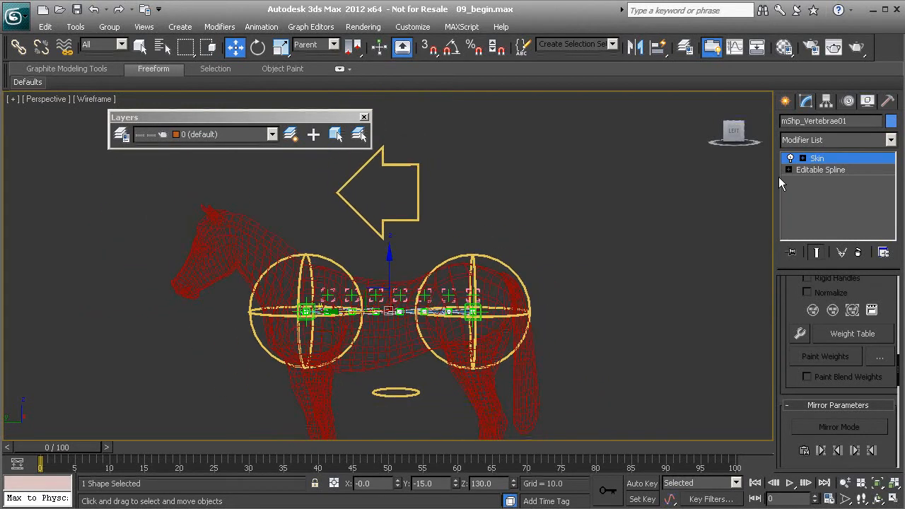
pyautogui.click(859, 253)
pyautogui.scroll(-3, 488, 283)
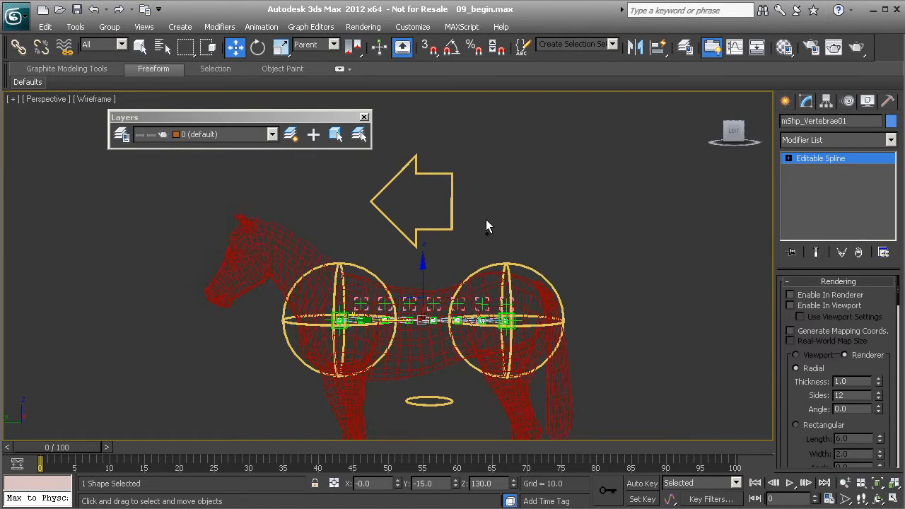
pyautogui.moveTo(413, 249); pyautogui.dragTo(420, 80)
pyautogui.moveTo(474, 167); pyautogui.dragTo(484, 203, button='middle')
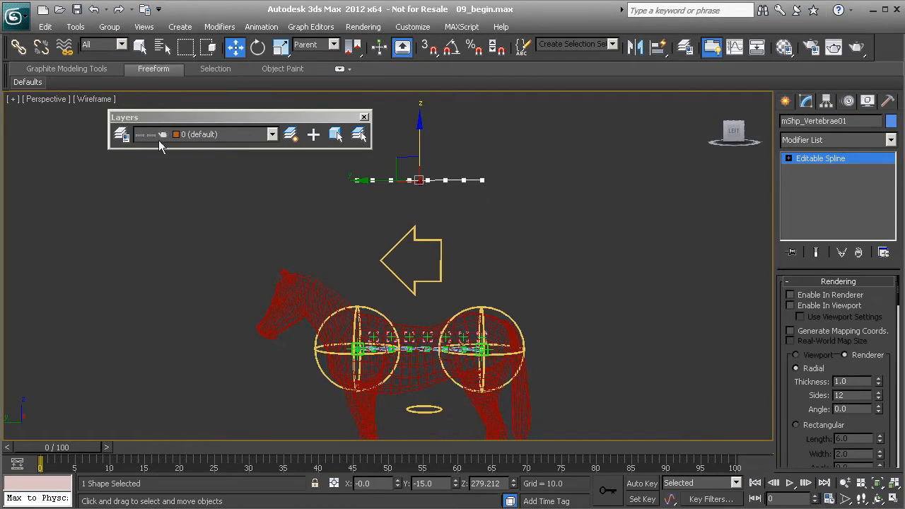
# Toggle the visibility of the objects_to_hide layer off and on to check what it contains.
pyautogui.click(122, 134)
pyautogui.click(167, 198)
pyautogui.click(166, 199)
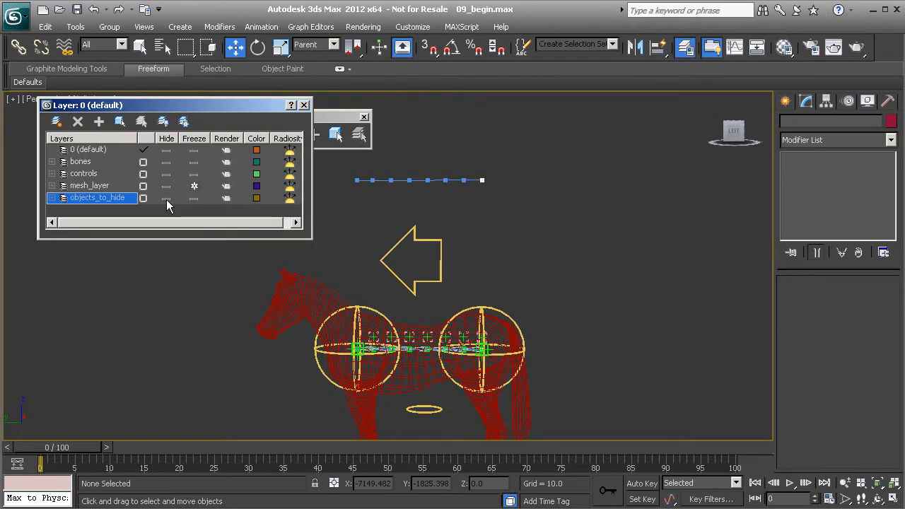
pyautogui.click(167, 199)
pyautogui.click(167, 199)
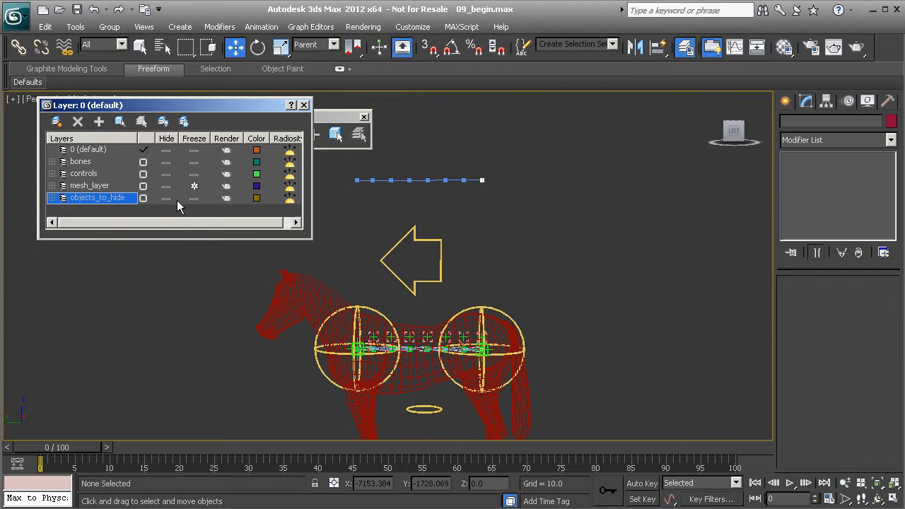
pyautogui.click(303, 106)
# Add a Morpher modifier above Skin on the original Spl_Vertebrae01 spline inside the horse.
pyautogui.moveTo(544, 259); pyautogui.dragTo(503, 257, button='middle')
pyautogui.scroll(1, 457, 234)
pyautogui.scroll(4, 366, 317)
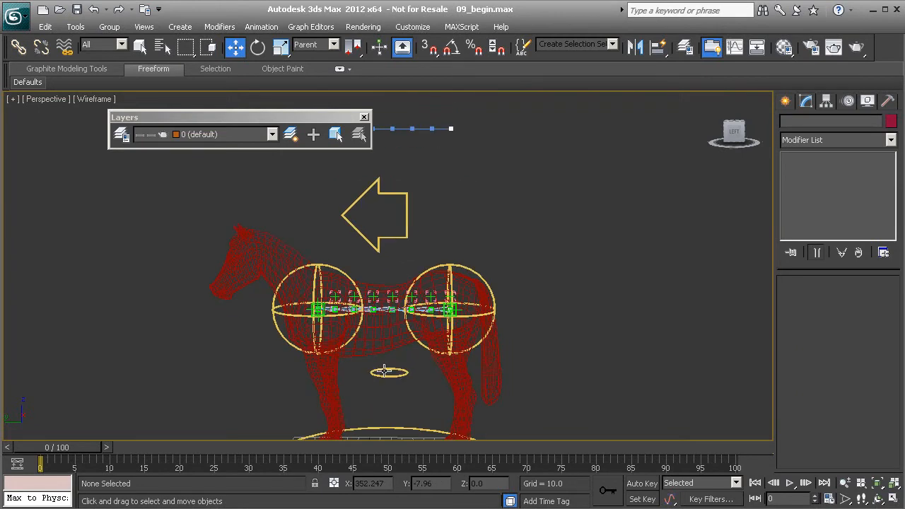
pyautogui.scroll(2, 410, 312)
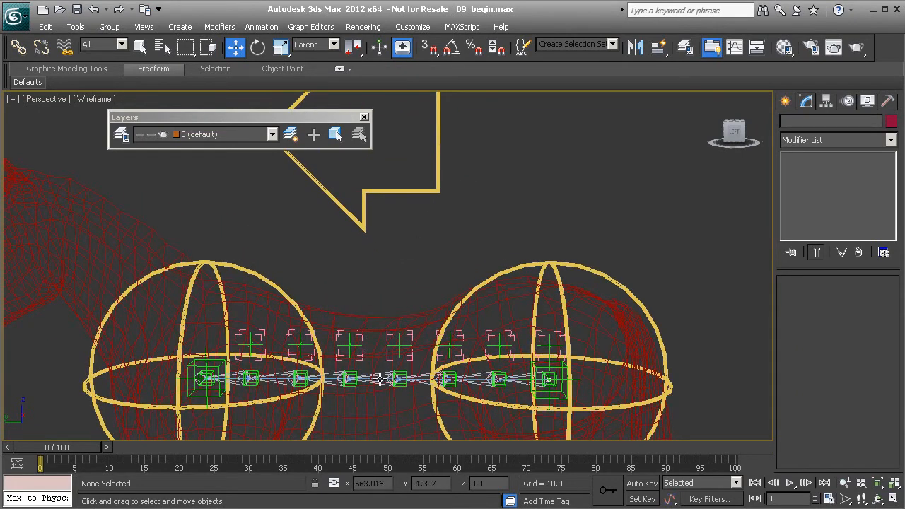
pyautogui.click(380, 378)
pyautogui.scroll(-3, 398, 284)
pyautogui.moveTo(379, 415); pyautogui.dragTo(402, 362, button='middle')
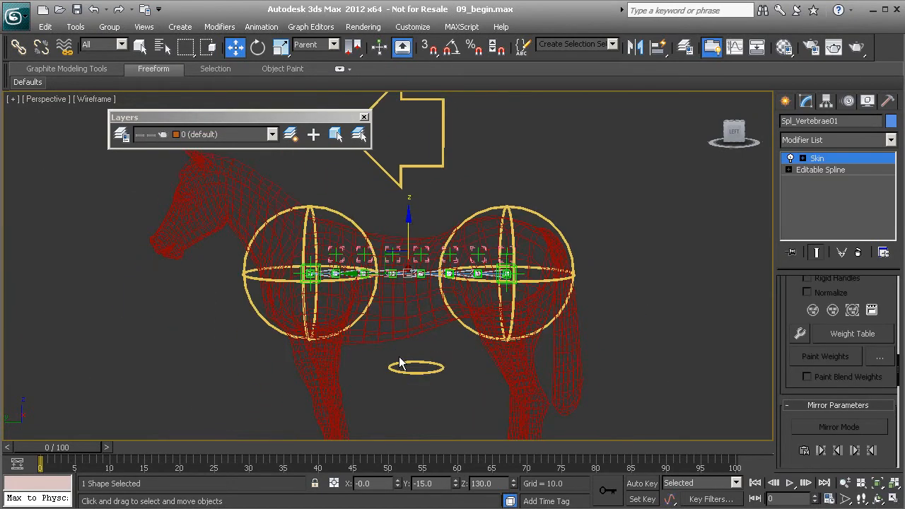
pyautogui.click(806, 140)
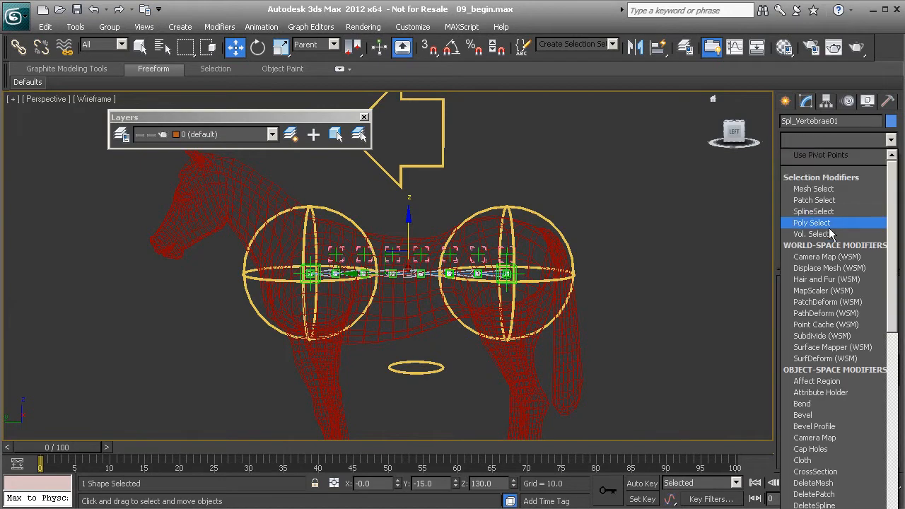
pyautogui.press('m')
pyautogui.press('m')
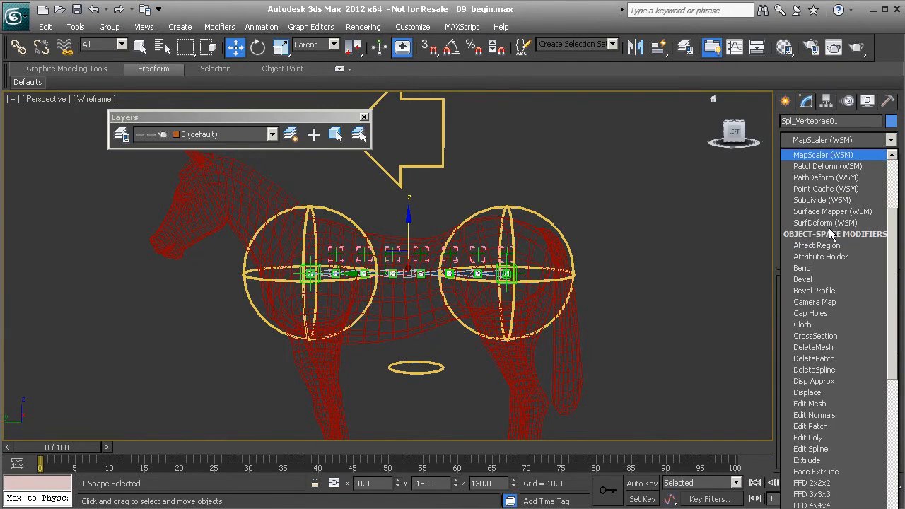
pyautogui.press('m')
pyautogui.press('m')
pyautogui.press('m')
pyautogui.press('m')
pyautogui.press('m')
pyautogui.press('m')
pyautogui.press('m')
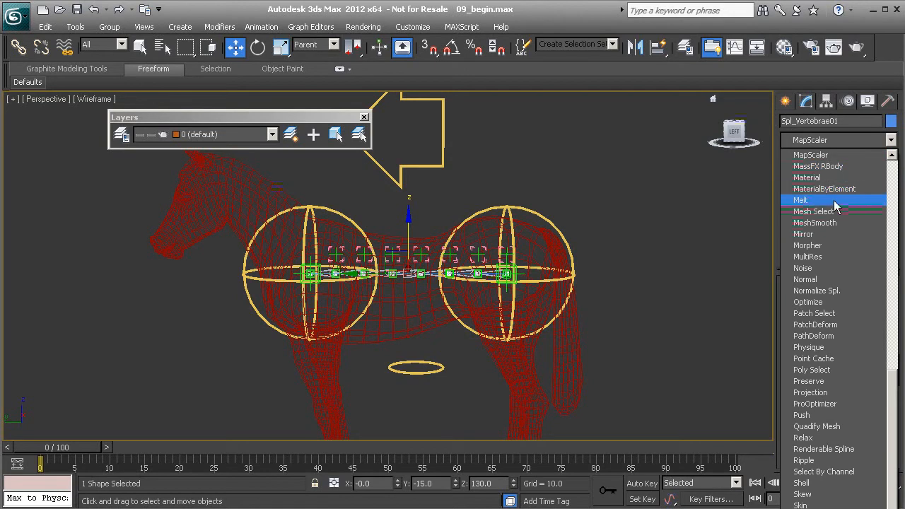
pyautogui.click(836, 245)
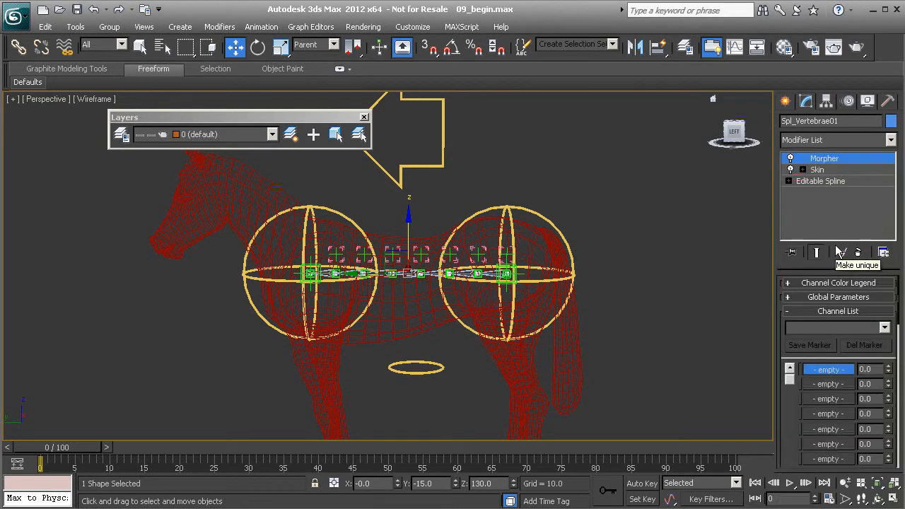
# Capture the spline's current state in the first Morpher channel under the name Captured.
pyautogui.moveTo(779, 382); pyautogui.dragTo(786, 334)
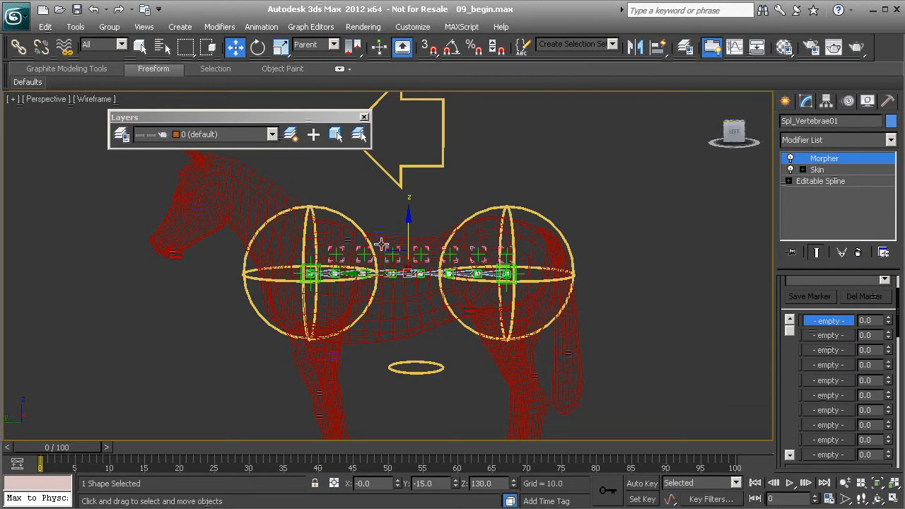
pyautogui.moveTo(778, 377); pyautogui.dragTo(778, 175)
pyautogui.moveTo(782, 430); pyautogui.dragTo(779, 345)
pyautogui.click(853, 355)
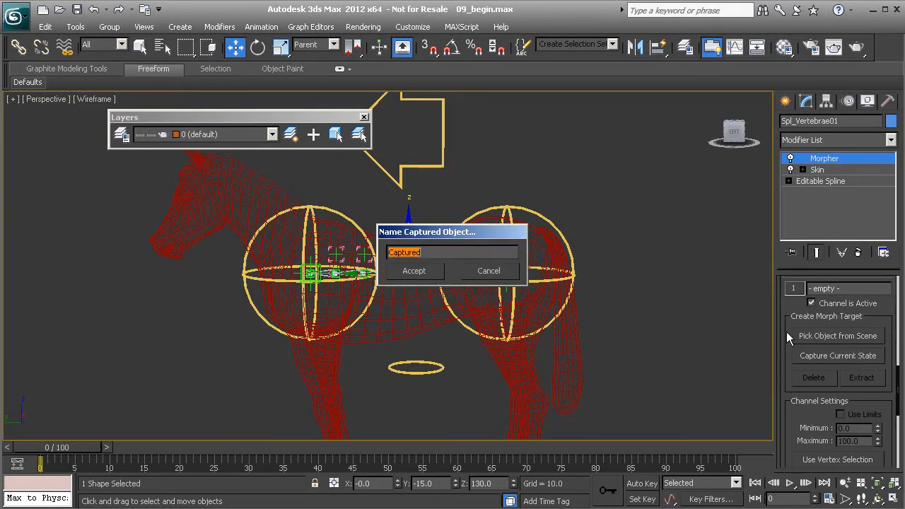
pyautogui.click(413, 273)
# Assign the mShp_Vertebrae01 spline above the horse as the morph target of the second channel.
pyautogui.scroll(5, 781, 332)
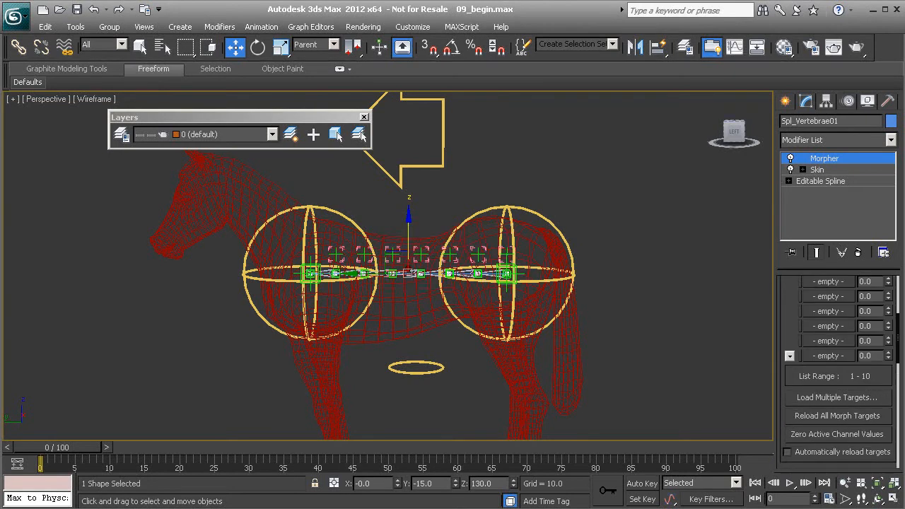
pyautogui.scroll(4, 781, 313)
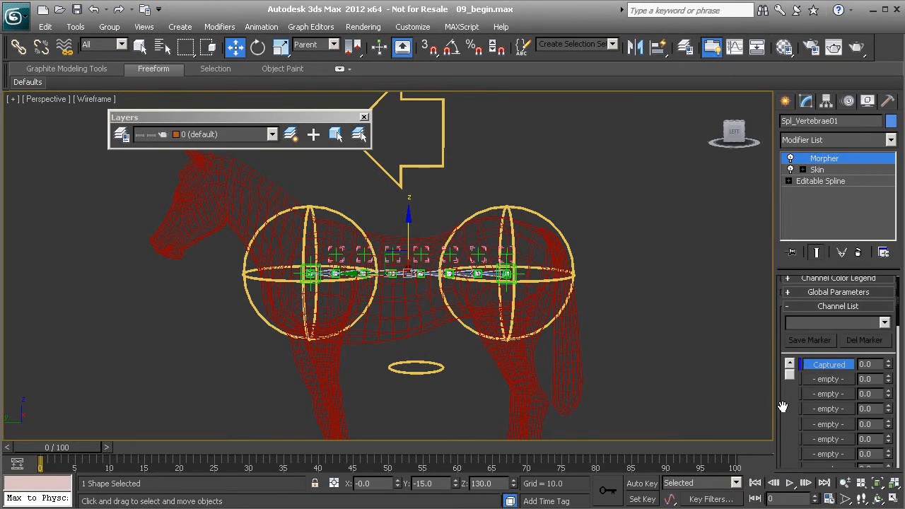
pyautogui.moveTo(783, 403); pyautogui.dragTo(782, 376)
pyautogui.moveTo(494, 205); pyautogui.dragTo(501, 332, button='middle')
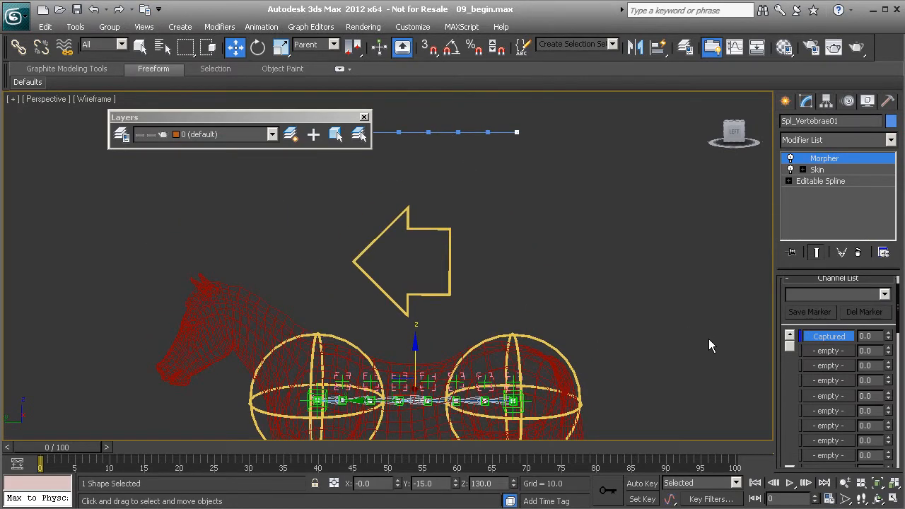
pyautogui.rightClick(835, 353)
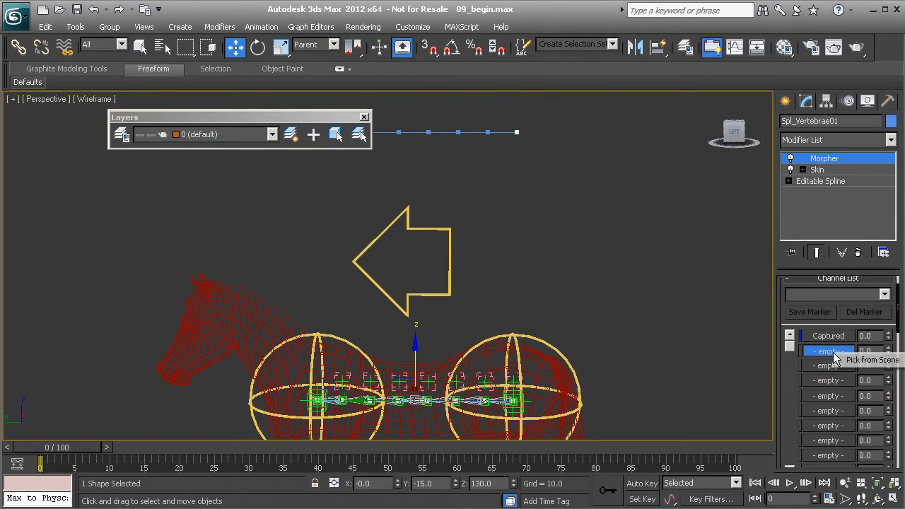
pyautogui.click(870, 360)
pyautogui.click(460, 133)
# Turn on automatic reloading of the Morpher targets.
pyautogui.moveTo(519, 298); pyautogui.dragTo(529, 214, button='middle')
pyautogui.scroll(-5, 778, 408)
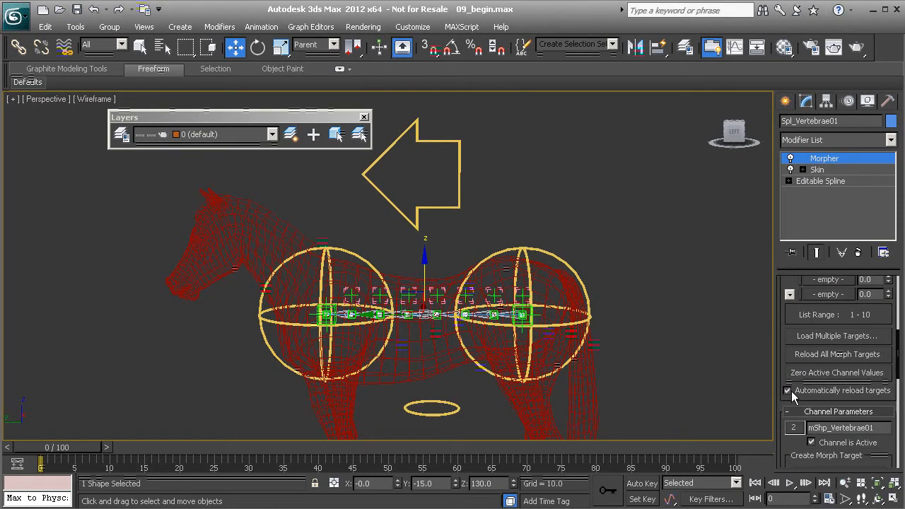
pyautogui.scroll(5, 790, 427)
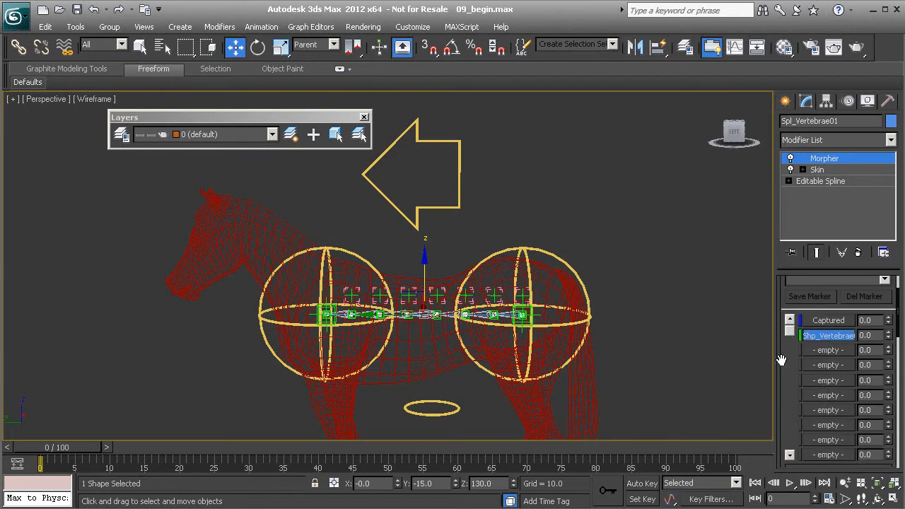
# Set the mShp_Vertebrae01 morph channel to 100.
pyautogui.moveTo(420, 186); pyautogui.dragTo(426, 260, button='middle')
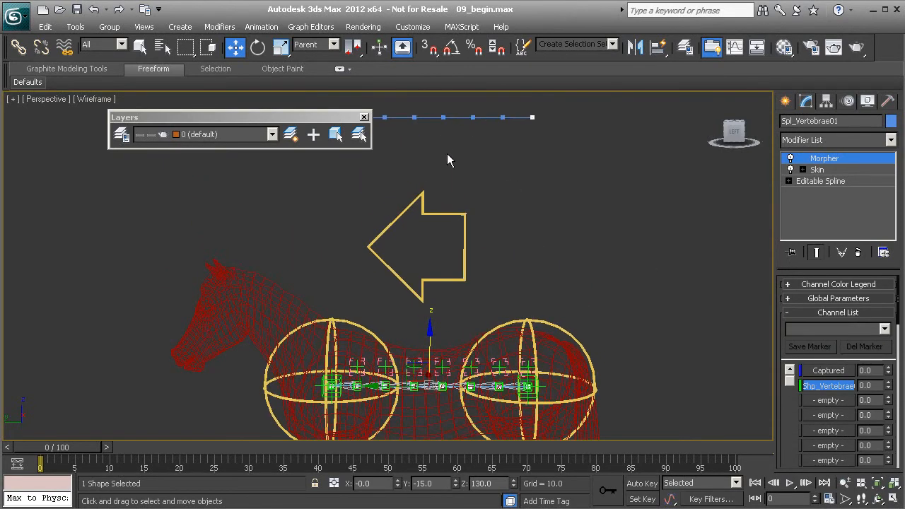
pyautogui.moveTo(782, 412)
pyautogui.mouseDown()
pyautogui.moveTo(782, 317)
pyautogui.moveTo(782, 396)
pyautogui.mouseUp()
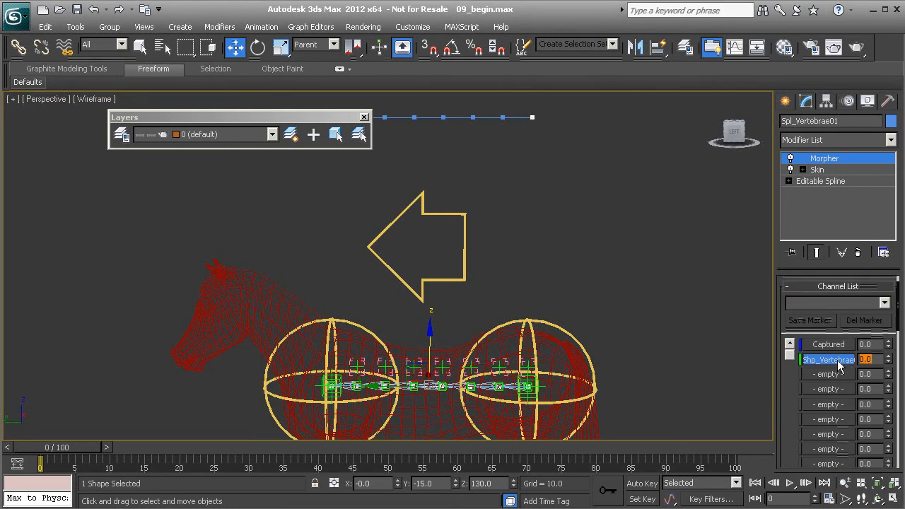
pyautogui.write('100')
pyautogui.press('Return')
# Test the morph by moving the middle vertices of mShp_Vertebrae01 upward, undo the move and leave vertex editing.
pyautogui.moveTo(503, 229); pyautogui.dragTo(555, 289, button='middle')
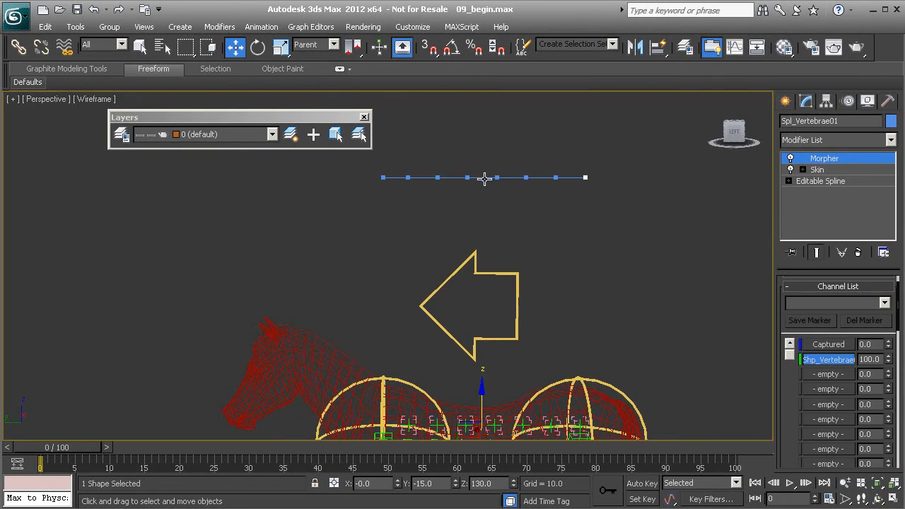
pyautogui.click(484, 178)
pyautogui.moveTo(544, 243); pyautogui.dragTo(501, 221, button='middle')
pyautogui.moveTo(493, 304); pyautogui.dragTo(557, 260, button='middle')
pyautogui.press('1')
pyautogui.moveTo(469, 195); pyautogui.dragTo(437, 103)
pyautogui.hotkey('ctrl', 'z')
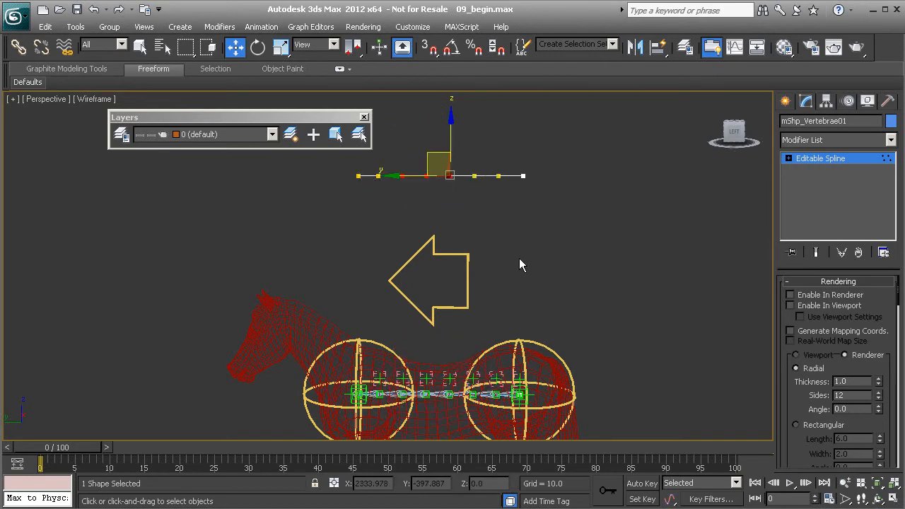
pyautogui.click(852, 158)
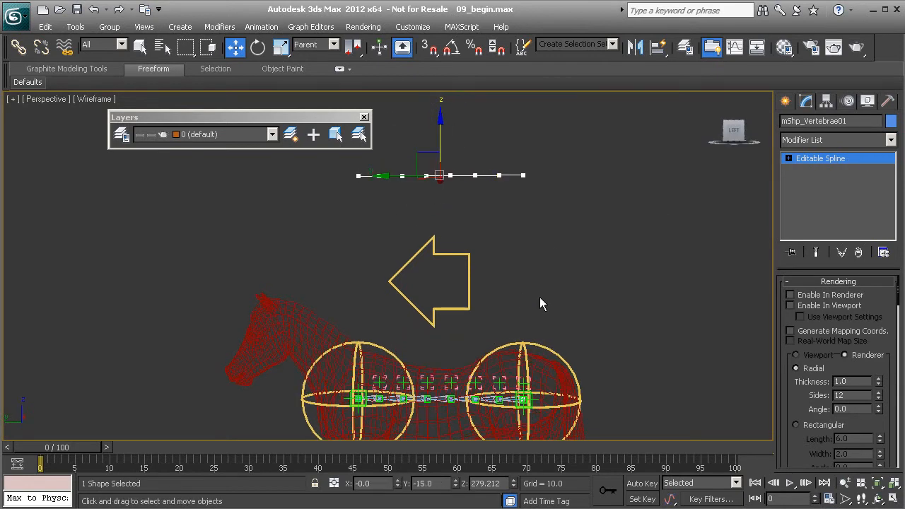
# Try raising the Cs_Pelvis01 control by about 44 units, inspect the spine from several angles, and undo the move.
pyautogui.moveTo(516, 297); pyautogui.dragTo(480, 257, button='middle')
pyautogui.click(518, 316)
pyautogui.moveTo(506, 316); pyautogui.dragTo(516, 277)
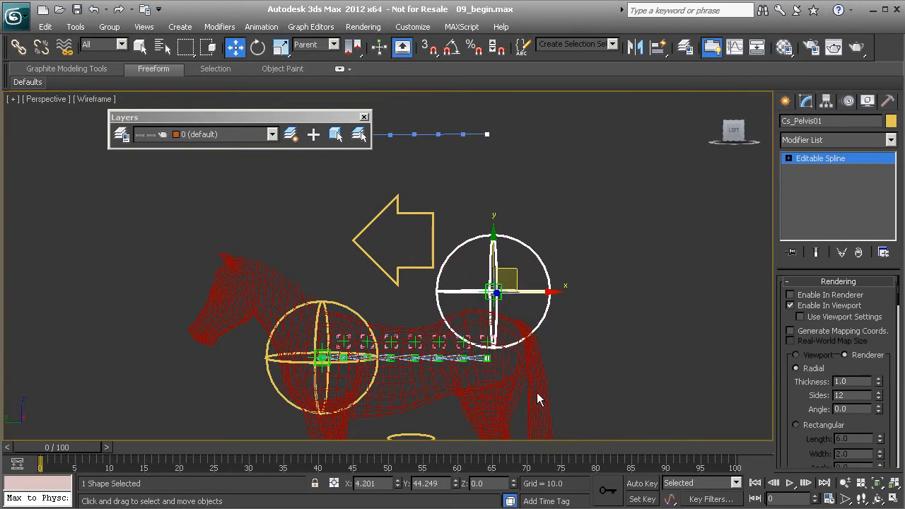
pyautogui.keyDown('alt'); pyautogui.moveTo(475, 305); pyautogui.dragTo(422, 229, button='middle'); pyautogui.keyUp('alt')
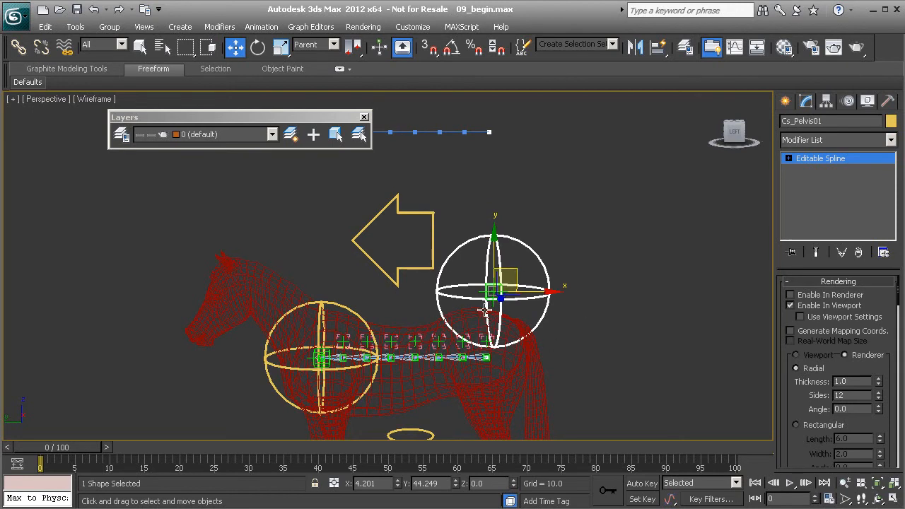
pyautogui.keyDown('alt'); pyautogui.moveTo(513, 314); pyautogui.dragTo(431, 318, button='middle'); pyautogui.keyUp('alt')
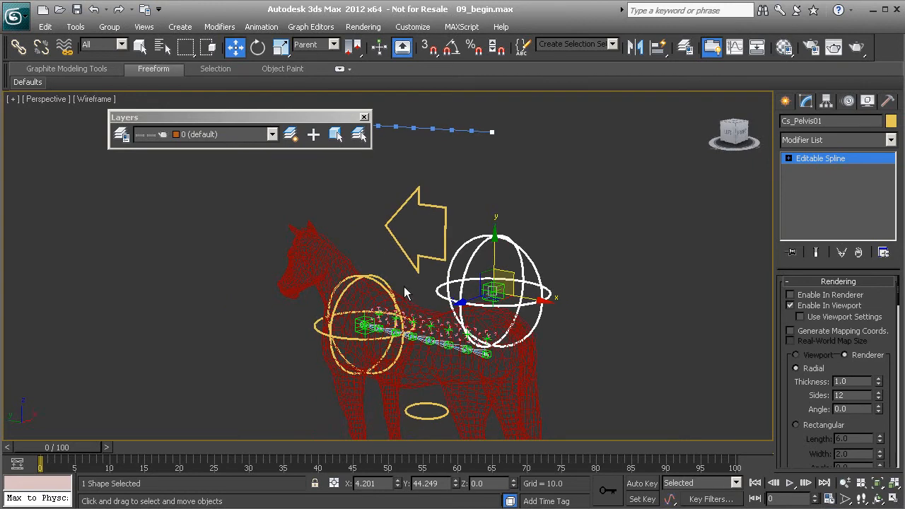
pyautogui.hotkey('ctrl', 'z')
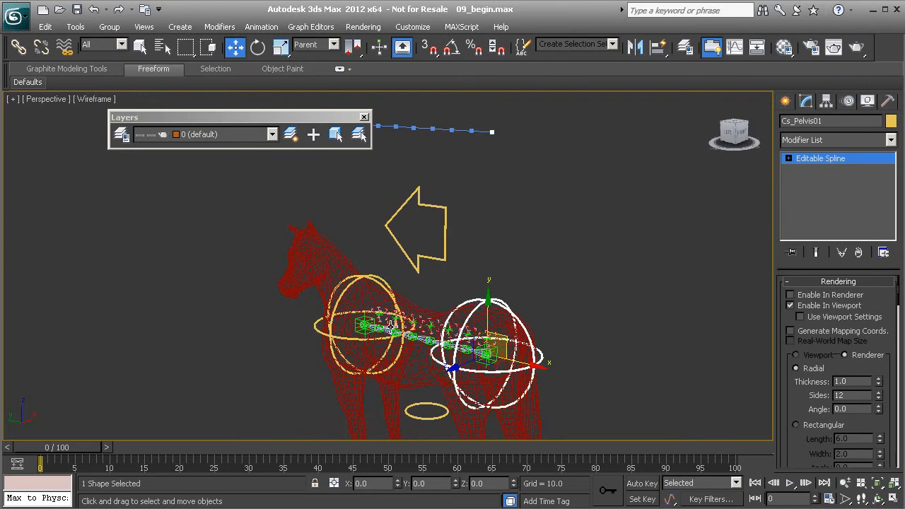
# Select the Spl_Vertebrae01 spline and move its Morpher modifier below Skin in the modifier stack.
pyautogui.keyDown('alt'); pyautogui.moveTo(389, 322); pyautogui.dragTo(451, 268, button='middle'); pyautogui.keyUp('alt')
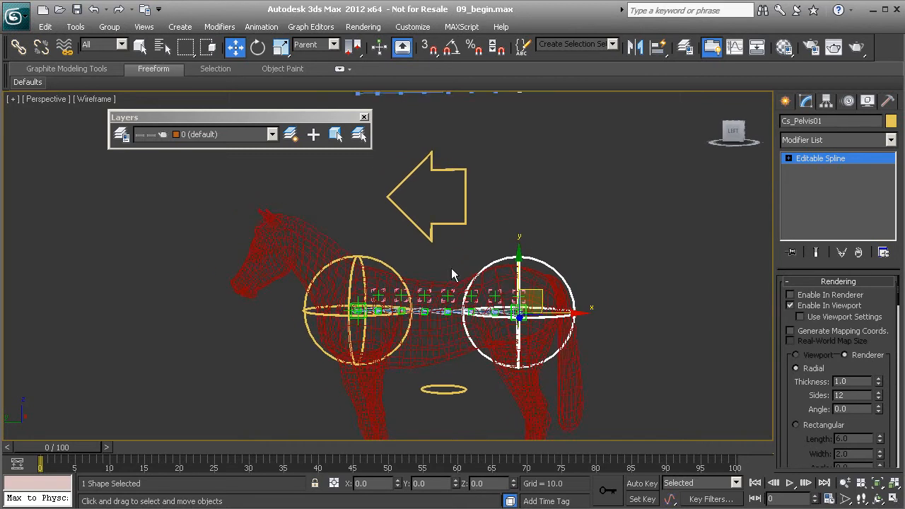
pyautogui.keyDown('ctrl'); pyautogui.keyDown('alt'); pyautogui.moveTo(457, 225); pyautogui.dragTo(454, 291, button='middle'); pyautogui.keyUp('alt'); pyautogui.keyUp('ctrl')
pyautogui.keyDown('ctrl'); pyautogui.keyDown('alt'); pyautogui.moveTo(453, 362); pyautogui.dragTo(470, 144, button='middle'); pyautogui.keyUp('alt'); pyautogui.keyUp('ctrl')
pyautogui.click(459, 326)
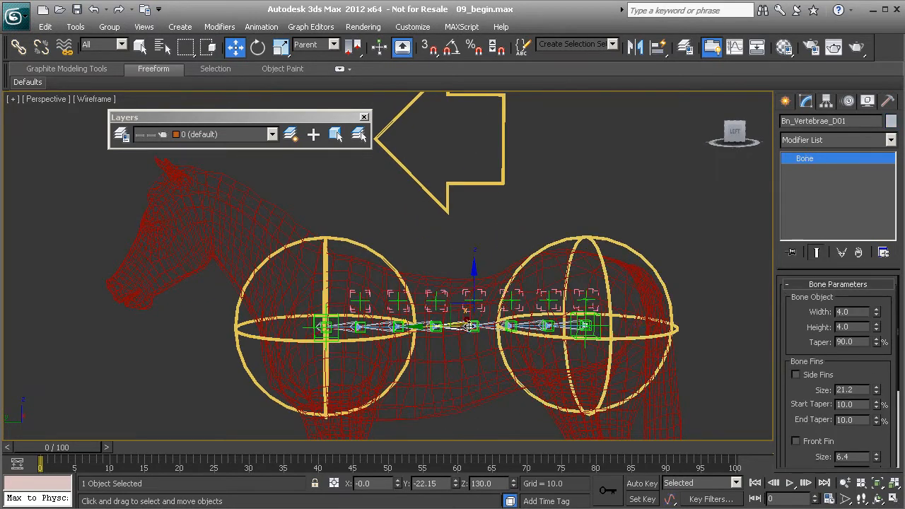
pyautogui.click(461, 325)
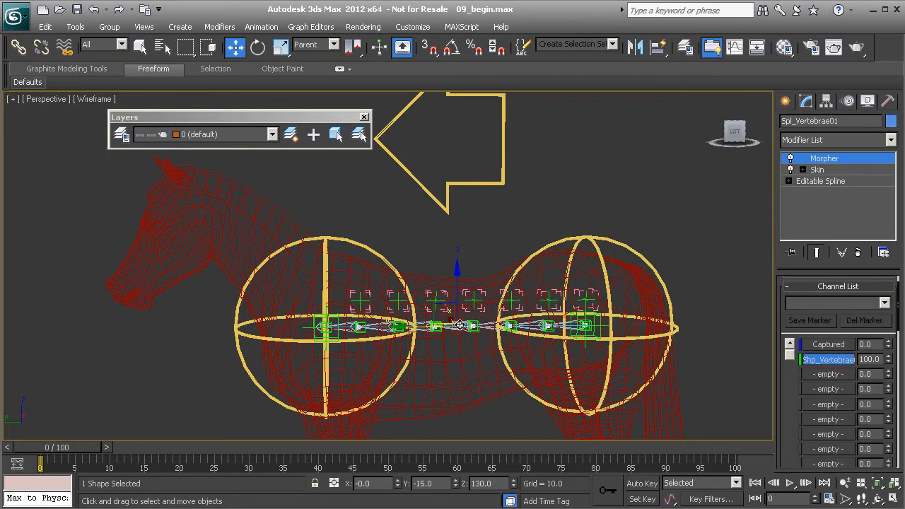
pyautogui.keyDown('ctrl'); pyautogui.keyDown('alt'); pyautogui.moveTo(461, 325); pyautogui.dragTo(523, 387, button='middle'); pyautogui.keyUp('alt'); pyautogui.keyUp('ctrl')
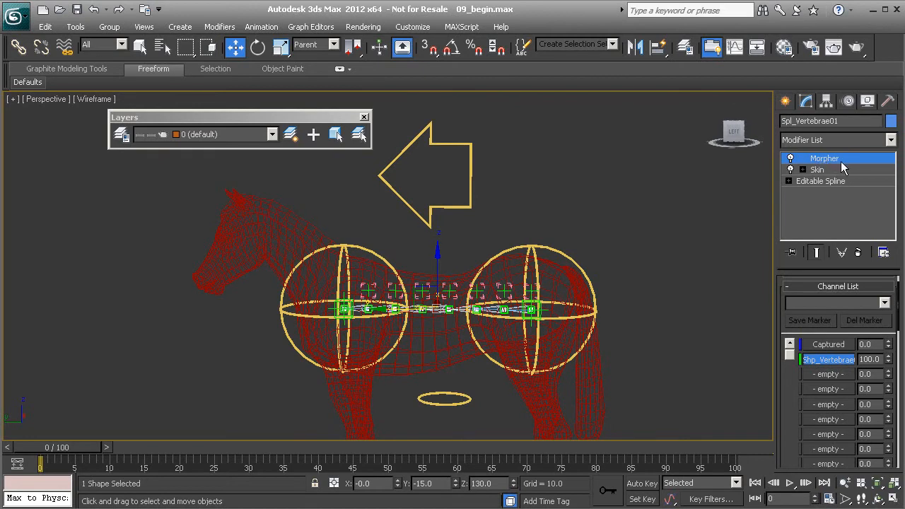
pyautogui.click(819, 171)
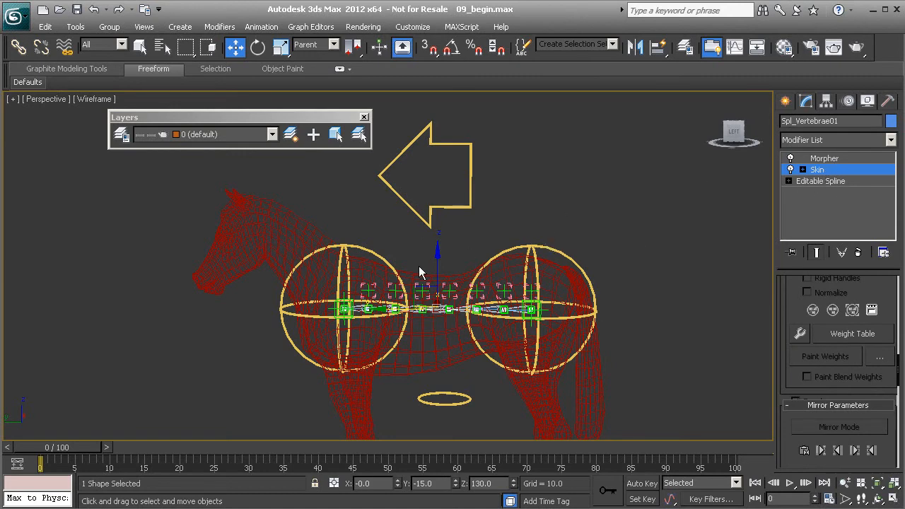
pyautogui.scroll(-2, 418, 271)
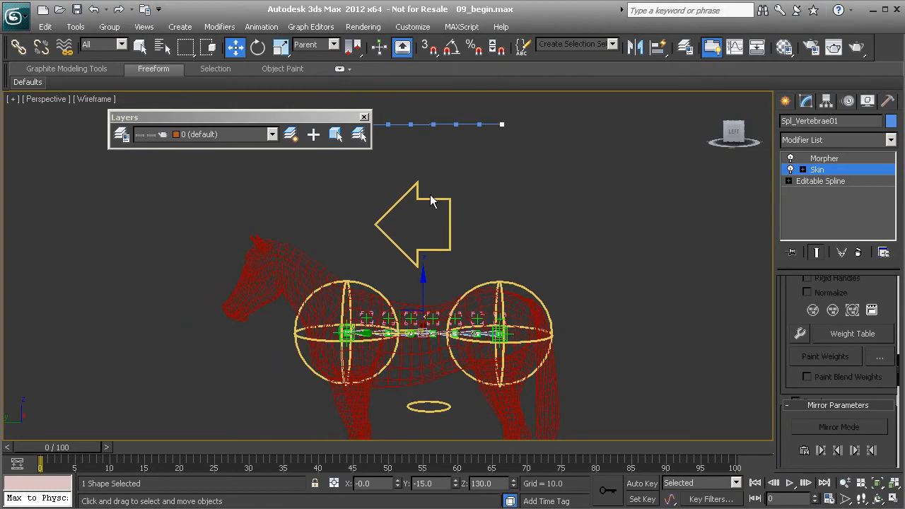
pyautogui.click(832, 159)
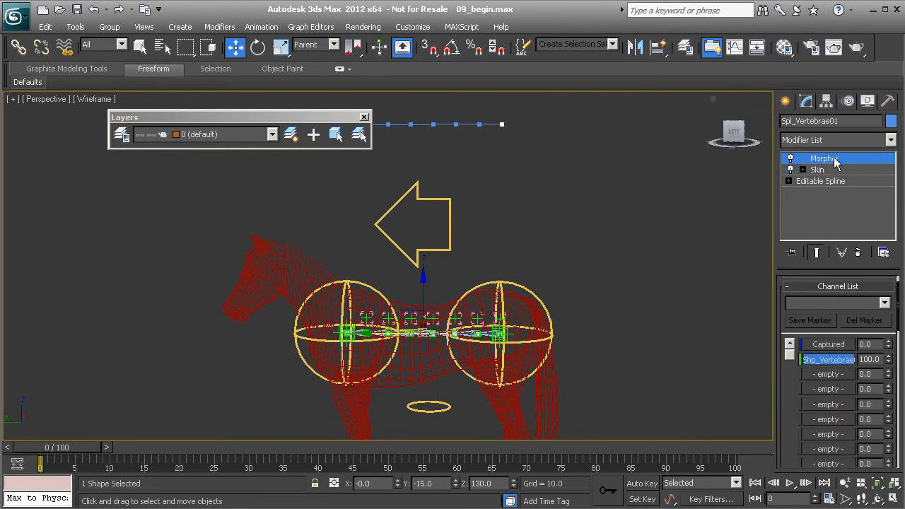
pyautogui.moveTo(829, 160); pyautogui.dragTo(842, 171)
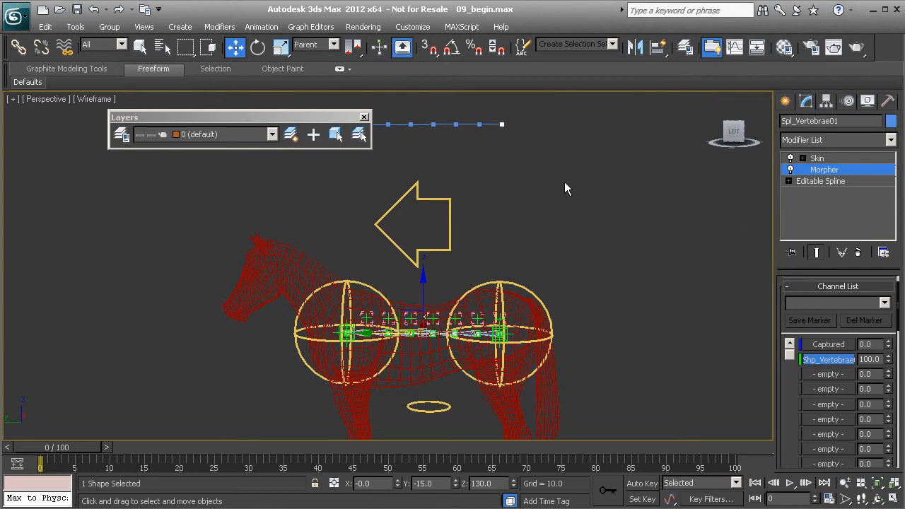
# Test the reordered modifiers by raising the Cs_Pelvis01 control by about 52 units and shifting it about 7 units backward.
pyautogui.moveTo(446, 140); pyautogui.dragTo(489, 152, button='middle')
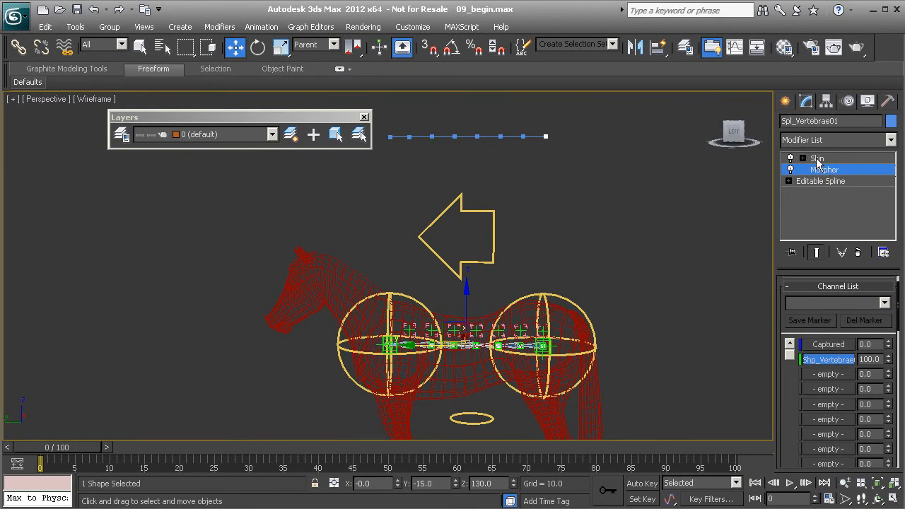
pyautogui.moveTo(478, 283); pyautogui.dragTo(433, 285, button='middle')
pyautogui.click(530, 302)
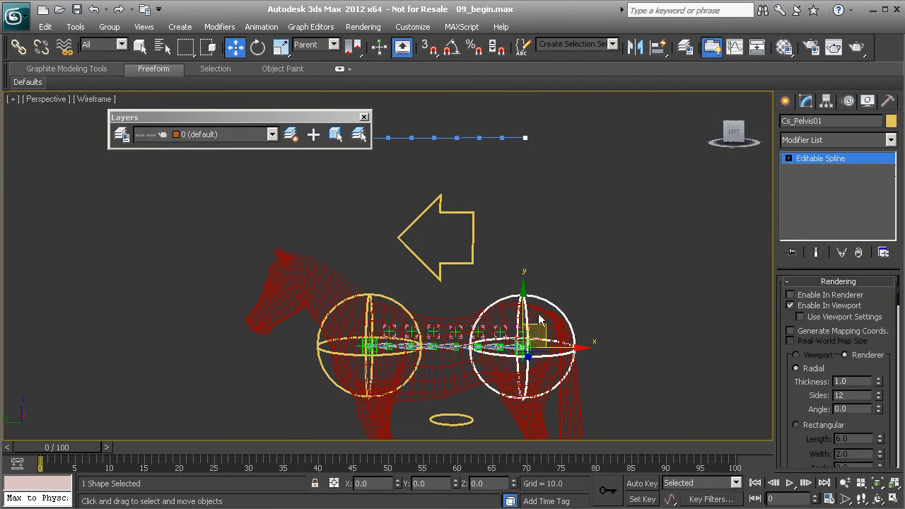
pyautogui.moveTo(536, 327); pyautogui.dragTo(549, 252)
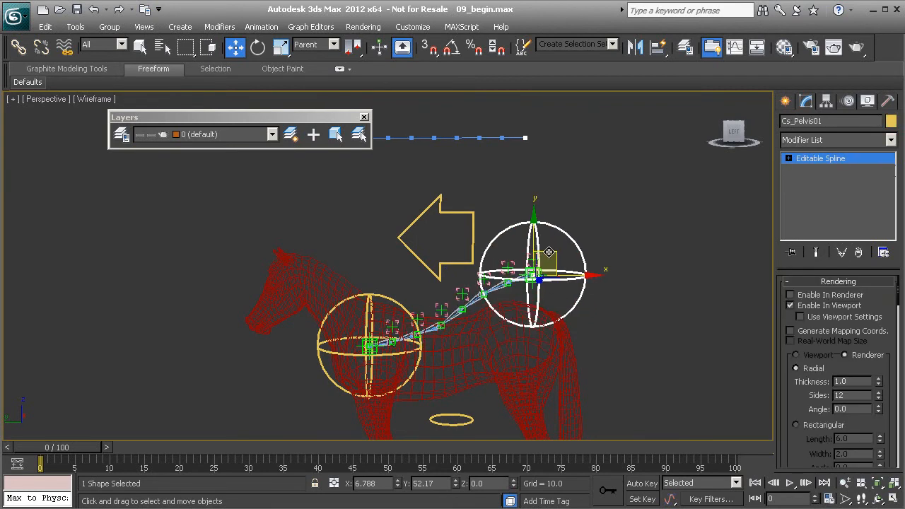
# Test the morph with the pelvis raised by moving three middle vertices of the mShp_Vertebrae01 target spline downward.
pyautogui.click(454, 138)
pyautogui.moveTo(457, 158); pyautogui.dragTo(469, 190, button='middle')
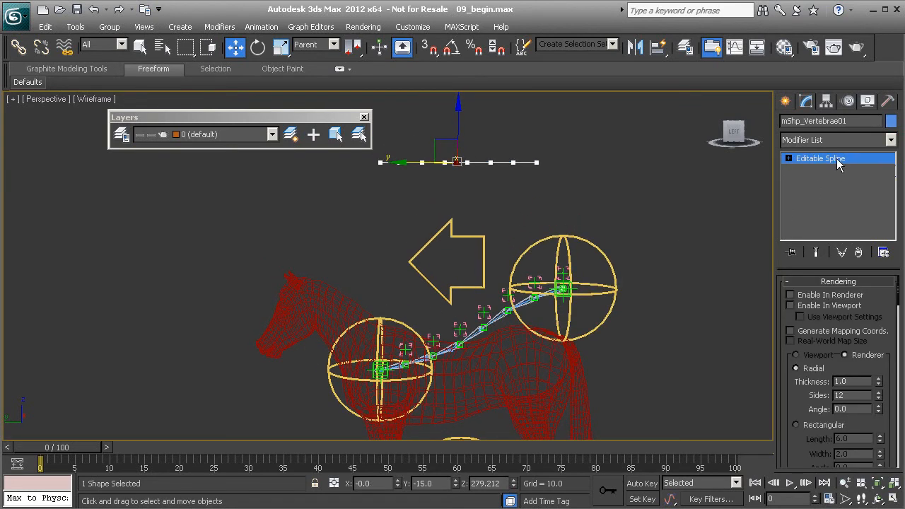
pyautogui.press('1')
pyautogui.moveTo(440, 142); pyautogui.dragTo(457, 110)
pyautogui.rightClick(457, 110)
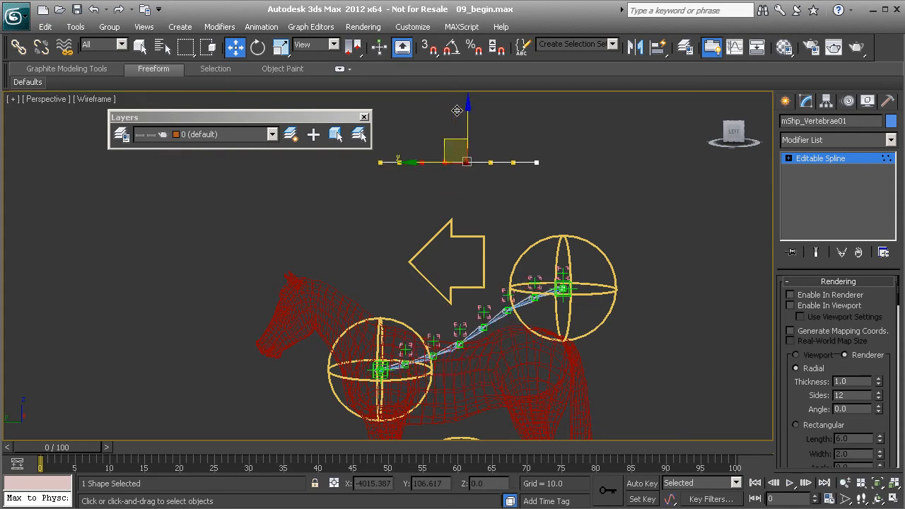
pyautogui.moveTo(448, 143); pyautogui.dragTo(449, 169)
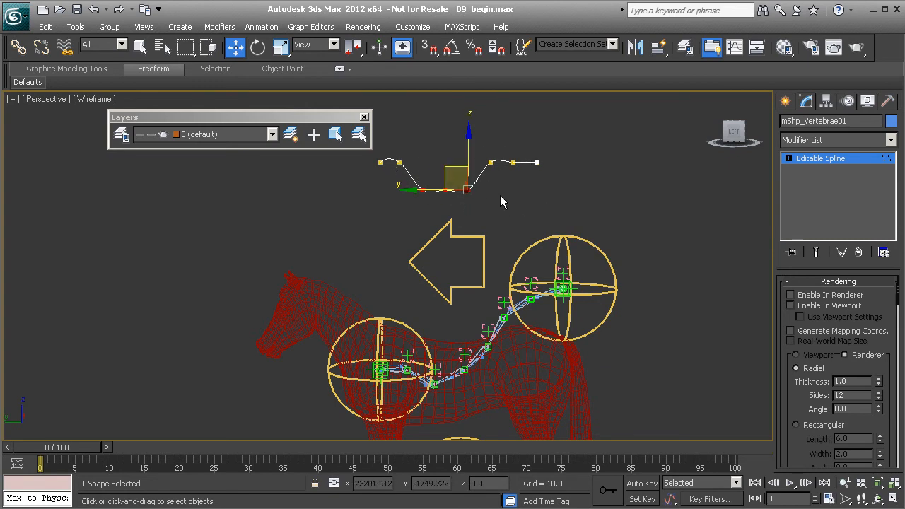
# Undo the mShp_Vertebrae01 vertex move and the Cs_Pelvis01 move.
pyautogui.hotkey('ctrl', 'z')
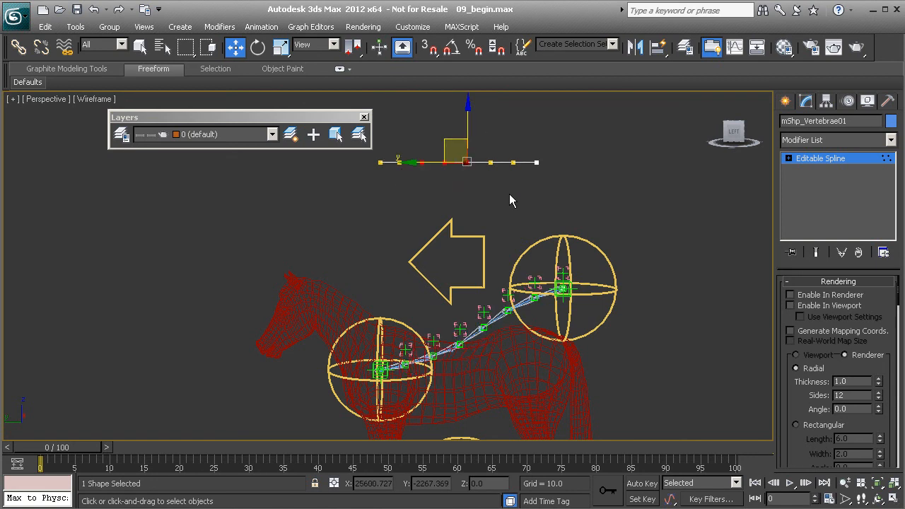
pyautogui.hotkey('ctrl', 'z')
pyautogui.hotkey('ctrl', 'z')
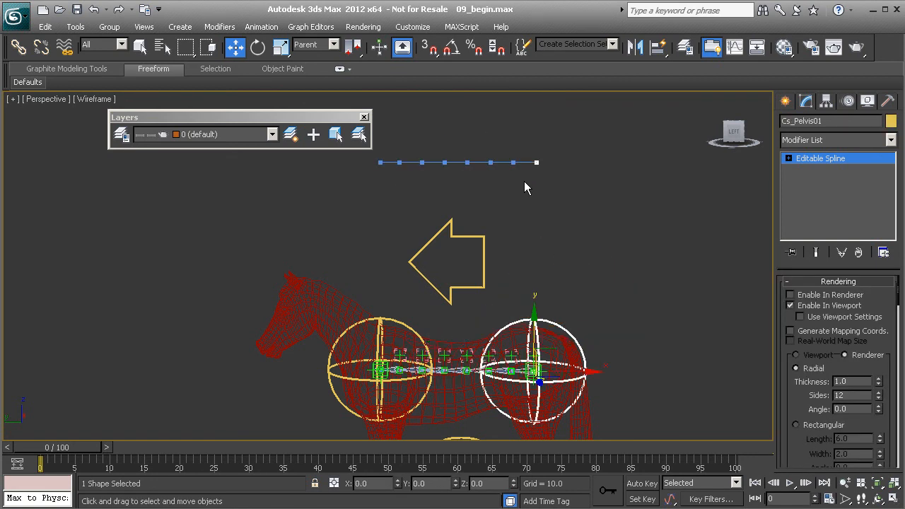
pyautogui.click(508, 226)
pyautogui.moveTo(512, 263); pyautogui.dragTo(488, 225, button='middle')
pyautogui.scroll(-1, 487, 225)
pyautogui.moveTo(504, 269); pyautogui.dragTo(486, 253, button='middle')
pyautogui.moveTo(486, 253); pyautogui.dragTo(480, 251, button='middle')
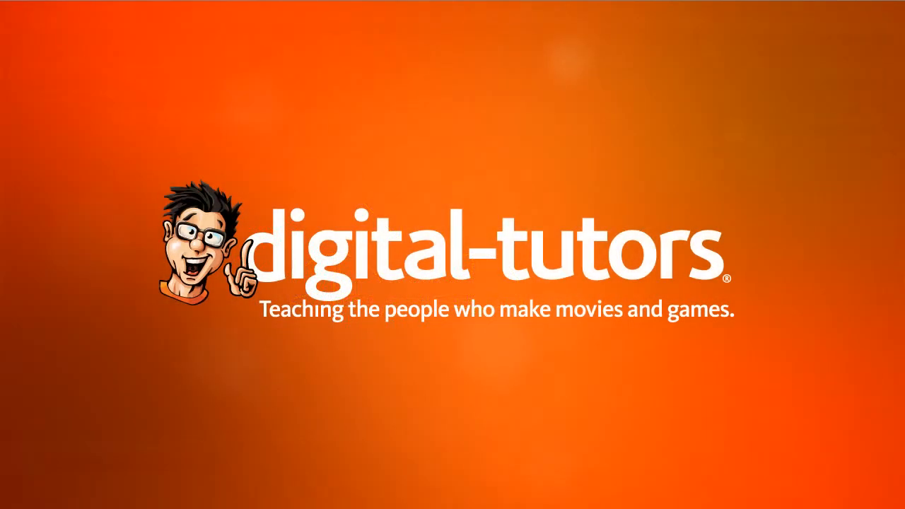